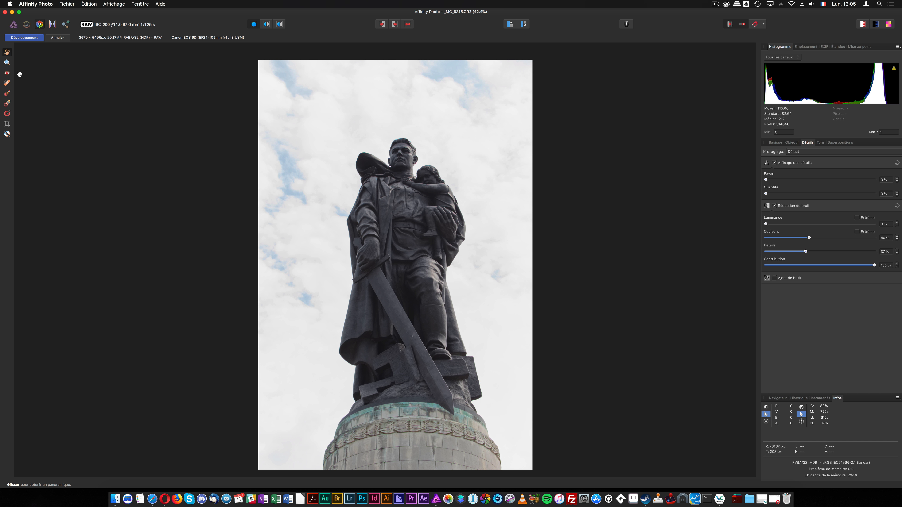
Set both the radius and the amount of the detail refinement to 100%, judging the statue at 100% zoom.
double_click(7, 62)
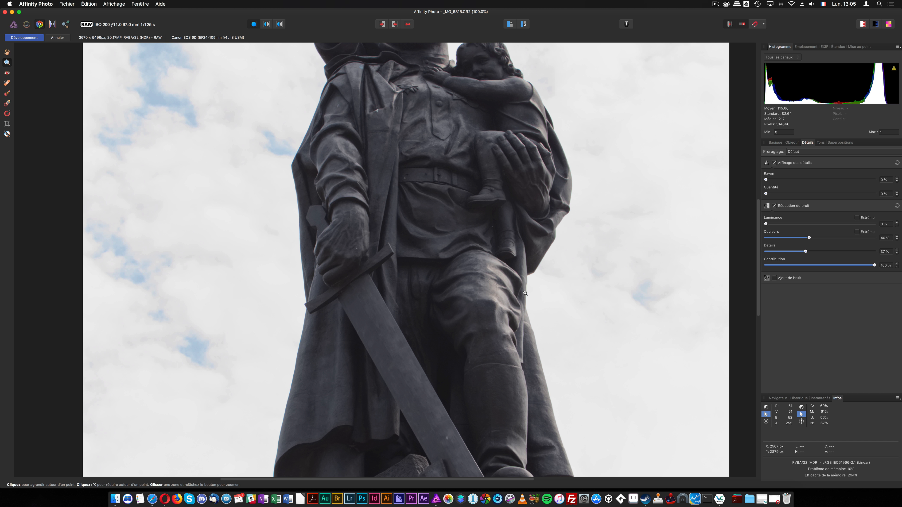
scroll(525, 293, "up", 5)
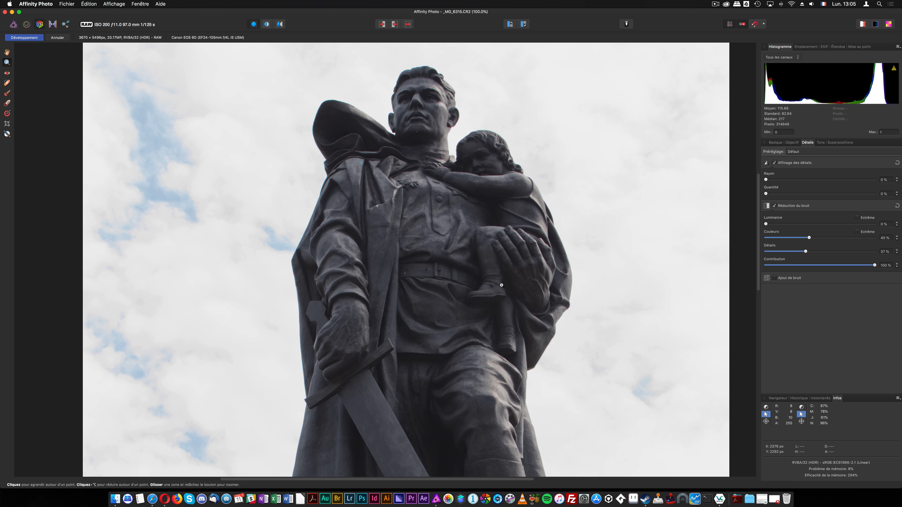
scroll(500, 286, "up", 2)
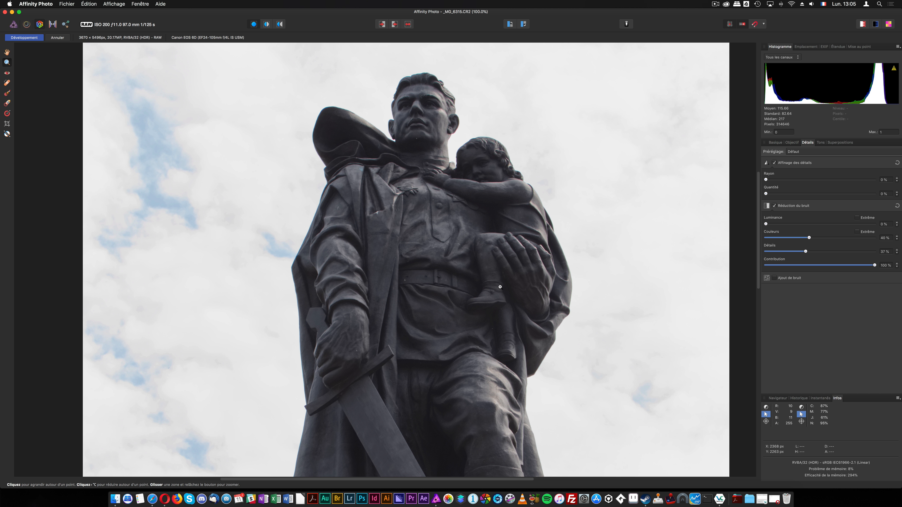
scroll(500, 287, "up", 5)
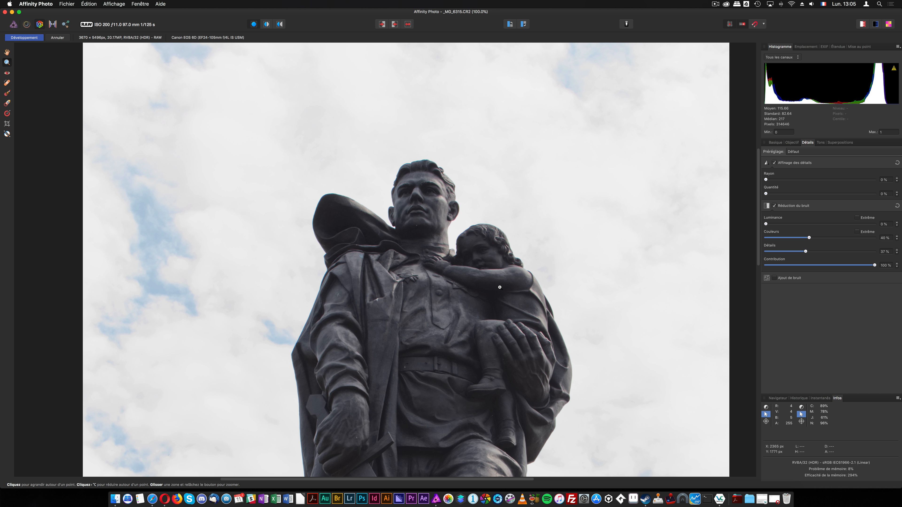
scroll(499, 287, "down", 1)
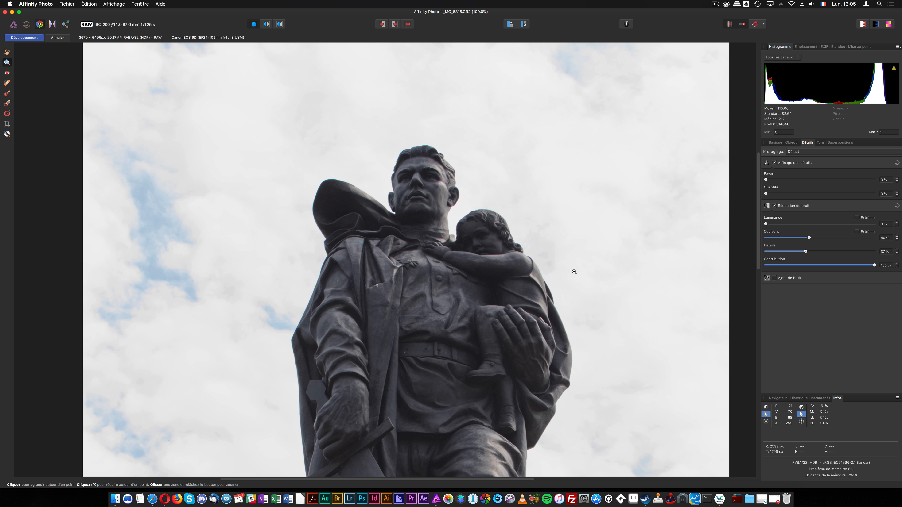
left_click_drag(766, 180, 879, 195)
left_click_drag(795, 179, 882, 179)
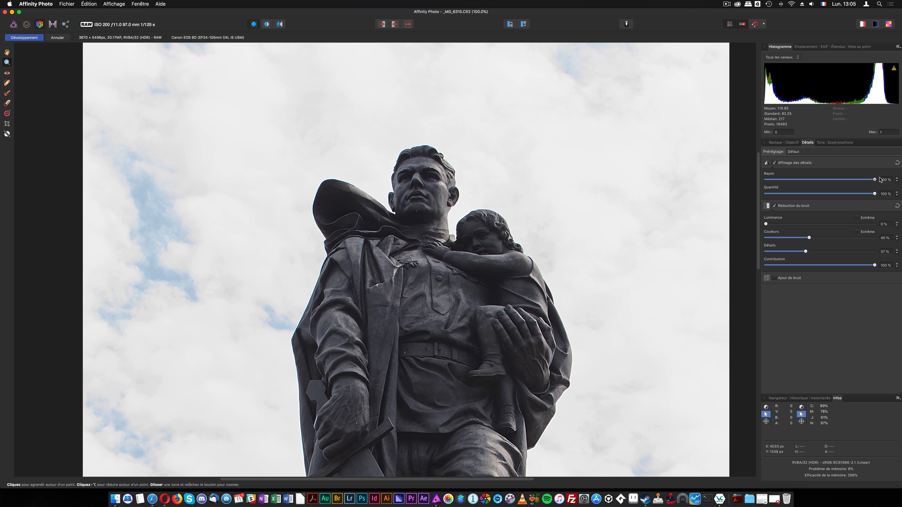
left_click_drag(879, 177, 900, 178)
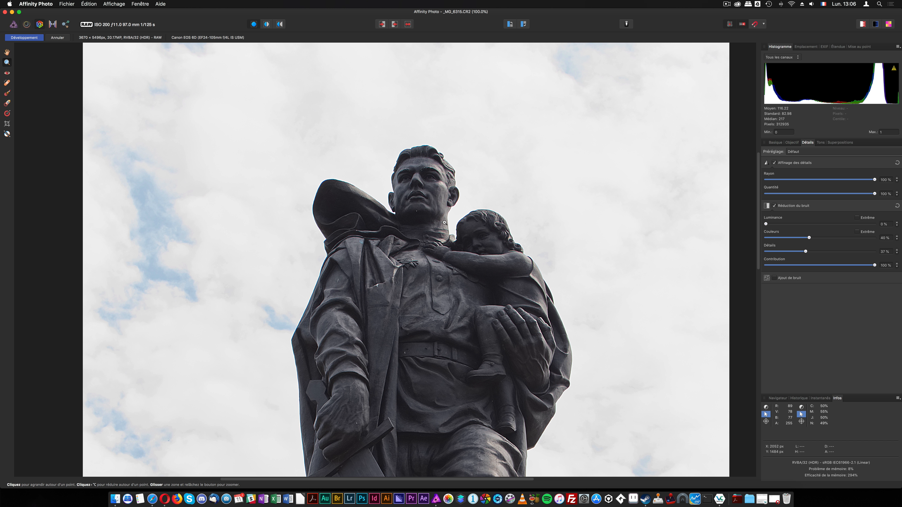
Try a detail refinement amount of 97% while checking the two heads at 300% zoom, and return it to 100%.
left_click(443, 218, "alt")
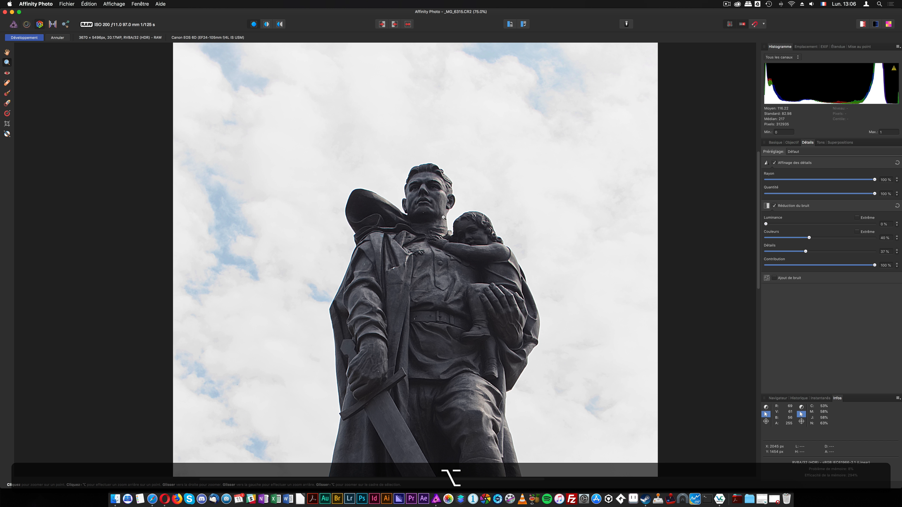
left_click(443, 217, "alt")
left_click(445, 218)
left_click(446, 218)
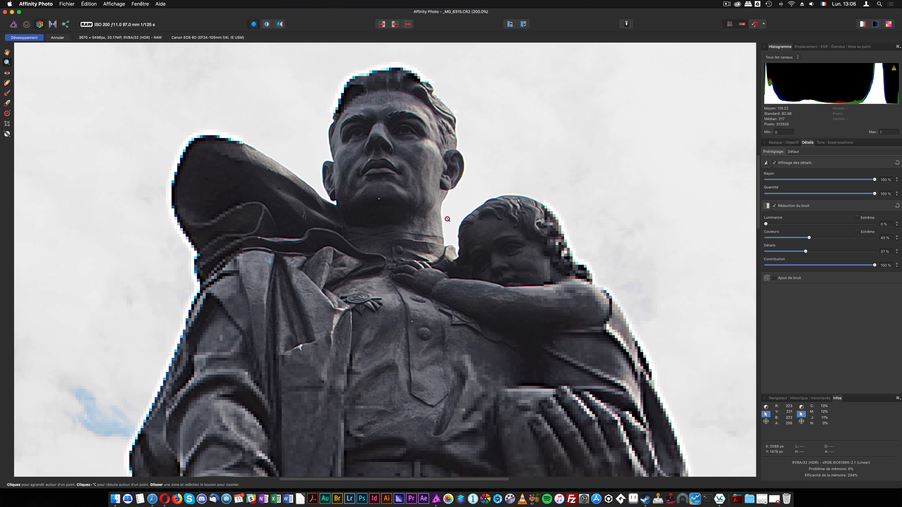
left_click(448, 219)
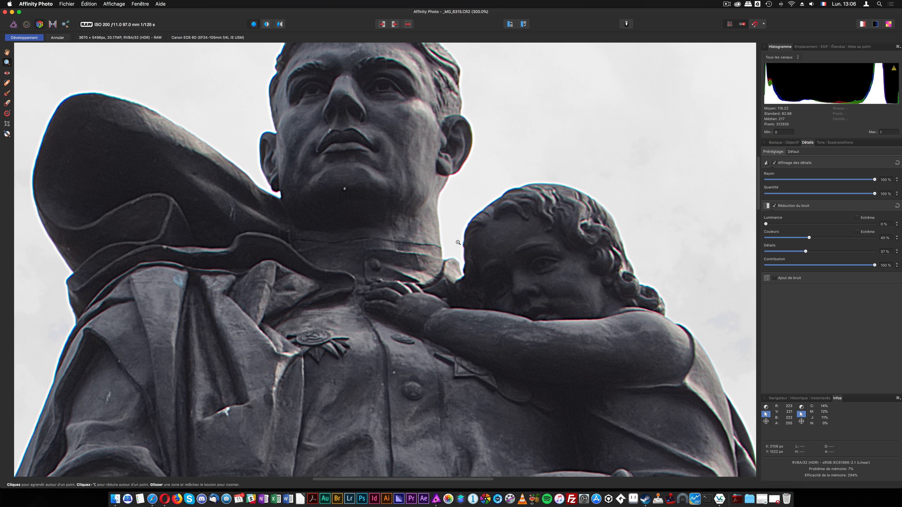
mouse_move(875, 193)
left_mouse_down()
mouse_move(792, 196)
mouse_move(871, 199)
left_mouse_up()
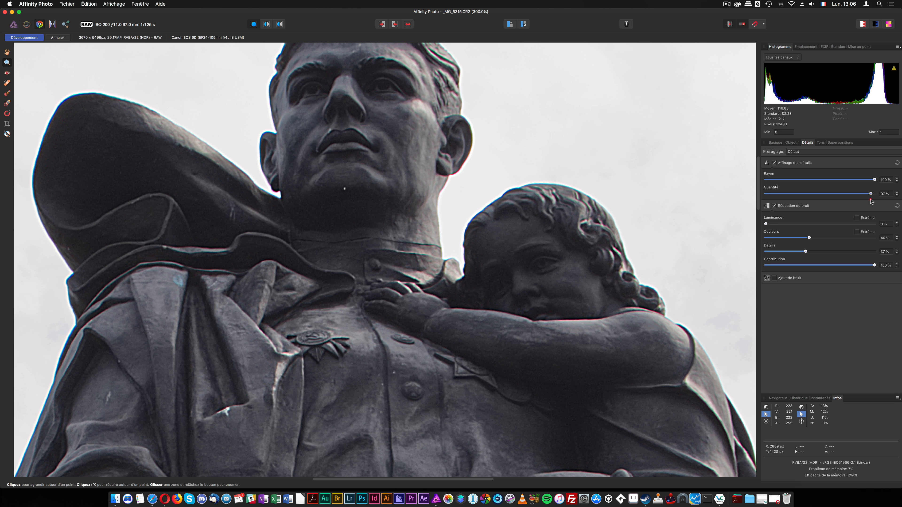
mouse_move(871, 194)
left_mouse_down()
mouse_move(785, 196)
mouse_move(884, 204)
left_mouse_up()
Examine the refined details of the statue at 100% zoom, from the heads down to the stone base and back.
left_click(434, 192, "alt")
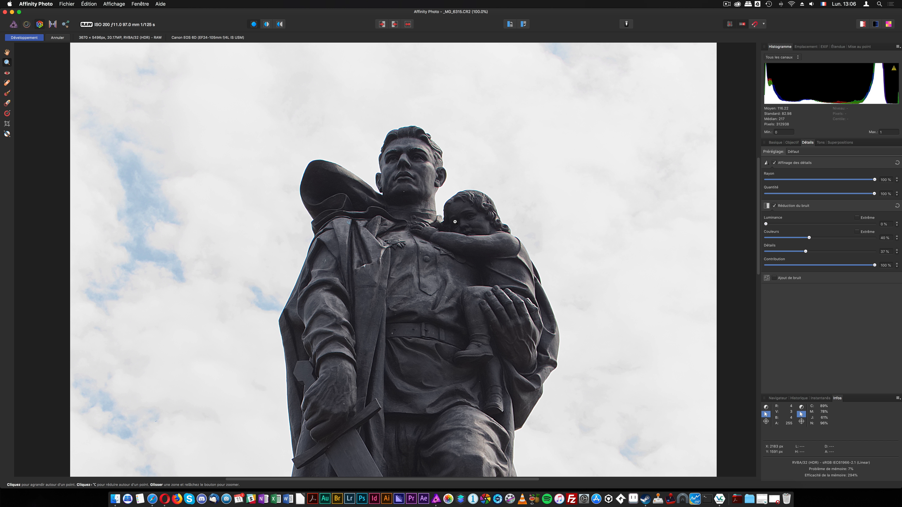
scroll(455, 221, "down", 3)
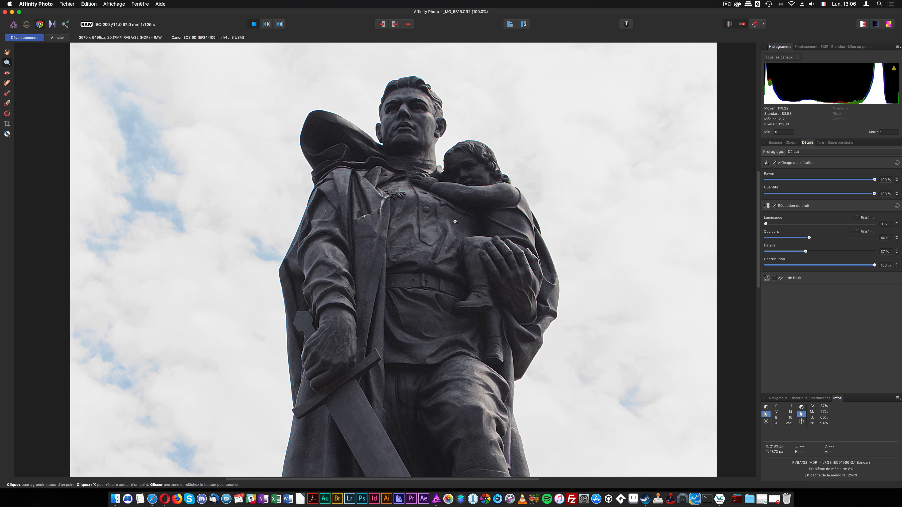
scroll(454, 221, "down", 15)
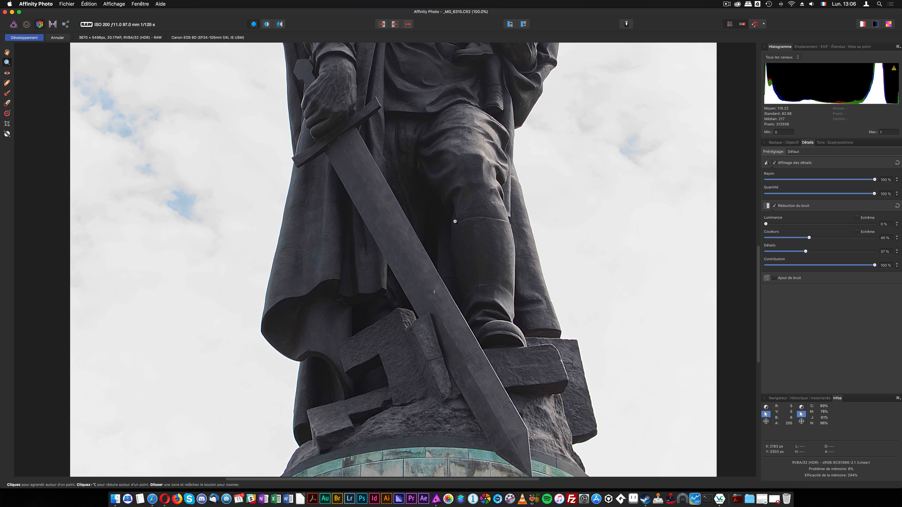
scroll(455, 222, "down", 10)
scroll(455, 221, "up", 9)
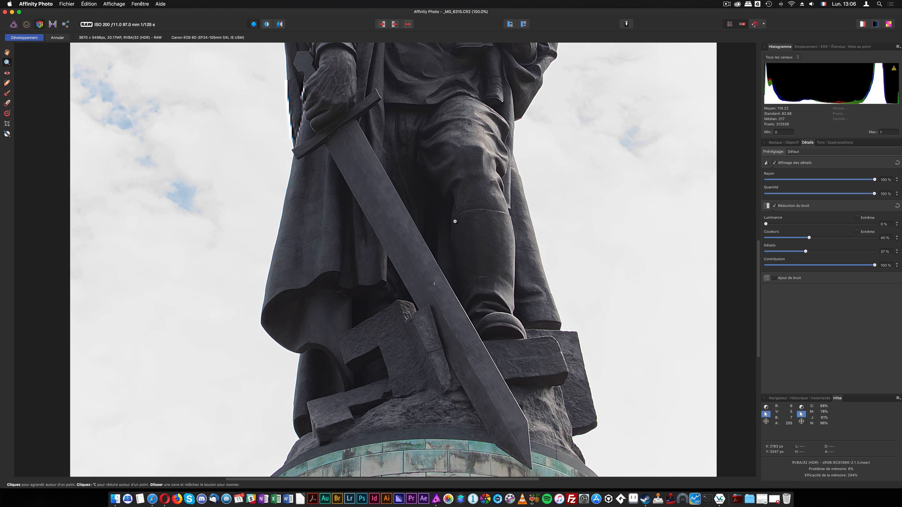
scroll(455, 221, "up", 12)
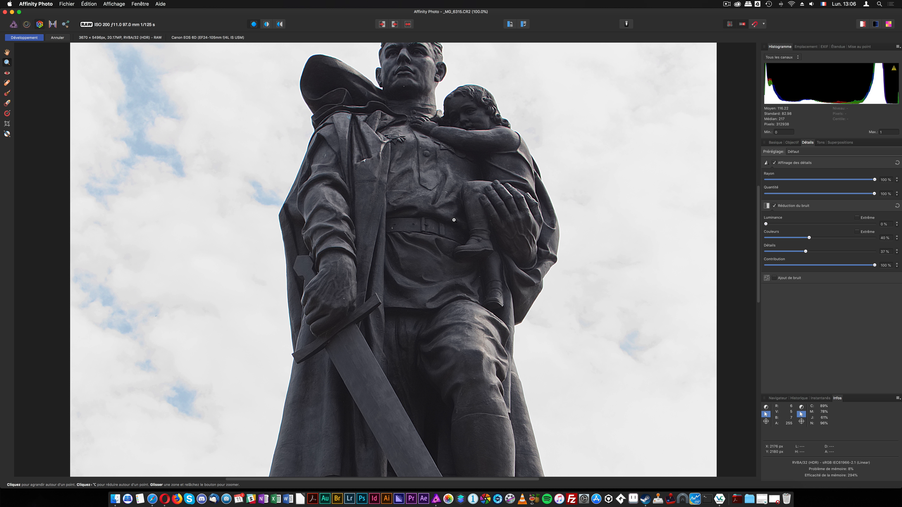
left_click(453, 220, "alt")
left_click(454, 220, "alt")
left_click(454, 220, "alt")
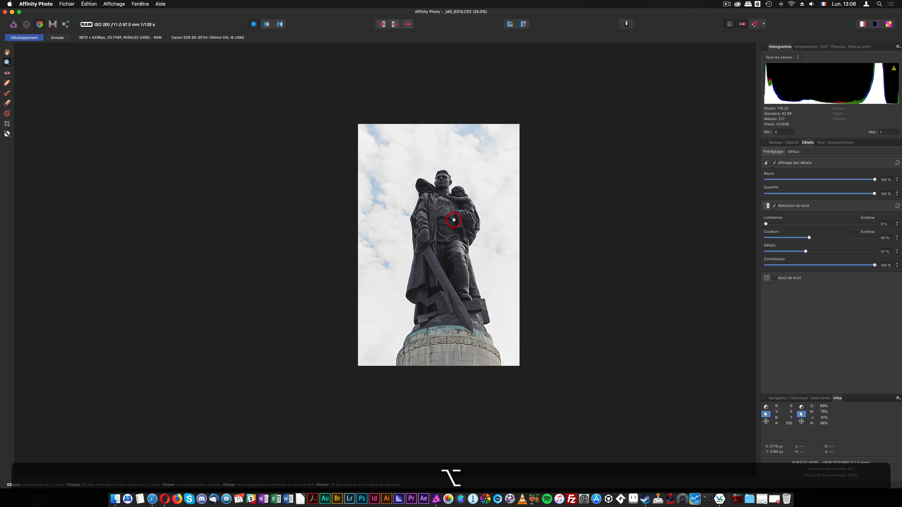
Examine close-ups of the statue's belt and of the chest and child's arm, comparing them with the statue at reduced zoom.
left_click(449, 224)
left_click_drag(410, 207, 487, 217)
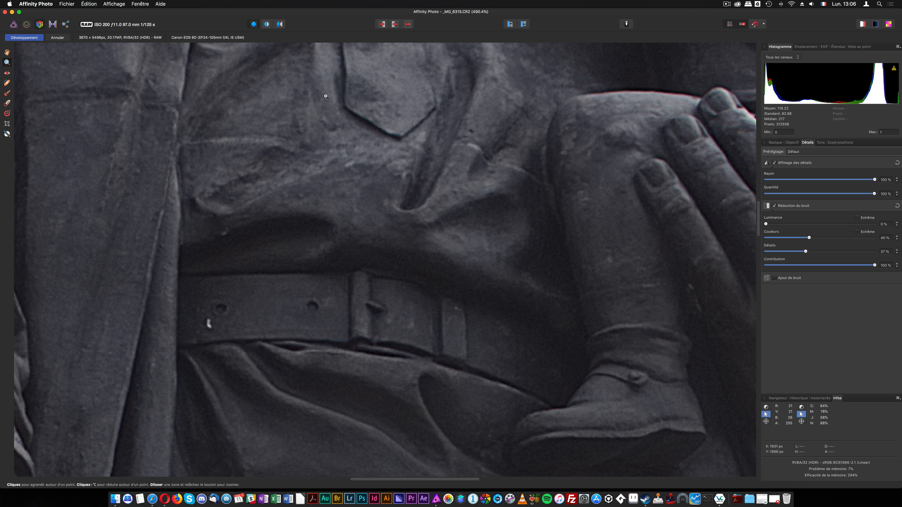
left_click(372, 161, "alt")
left_click(372, 160, "alt")
left_click(372, 160, "alt")
left_click(372, 160, "alt")
left_click(372, 160, "alt")
left_click(372, 160, "alt")
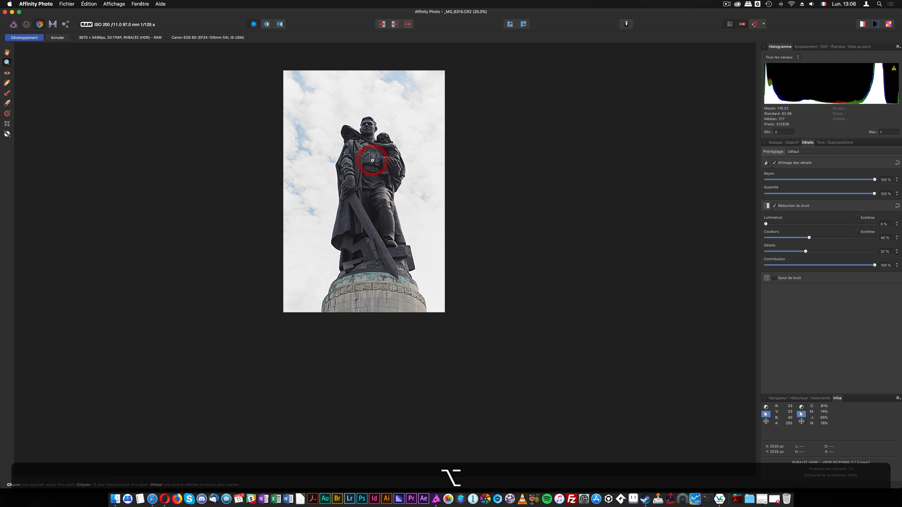
left_click_drag(359, 140, 393, 162)
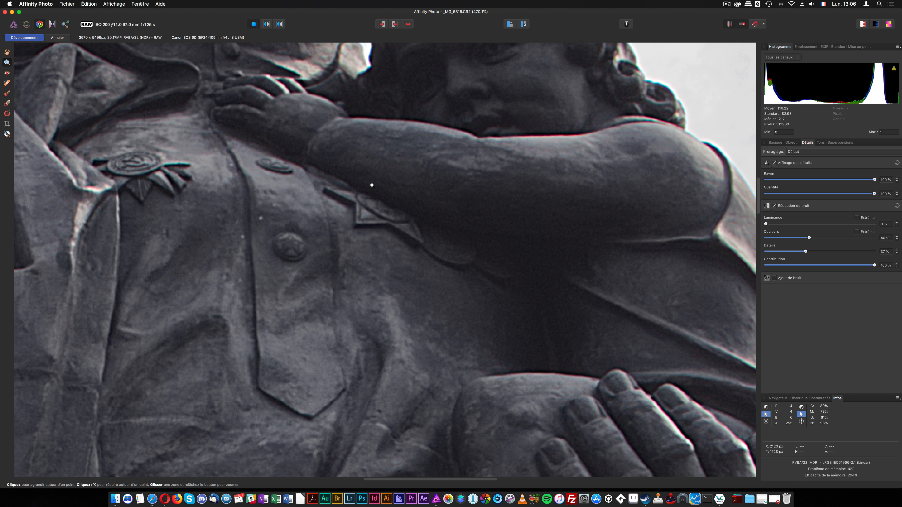
left_click(371, 185, "alt")
left_click(372, 186, "alt")
left_click(372, 185, "alt")
left_click(371, 185, "alt")
left_click(372, 185, "alt")
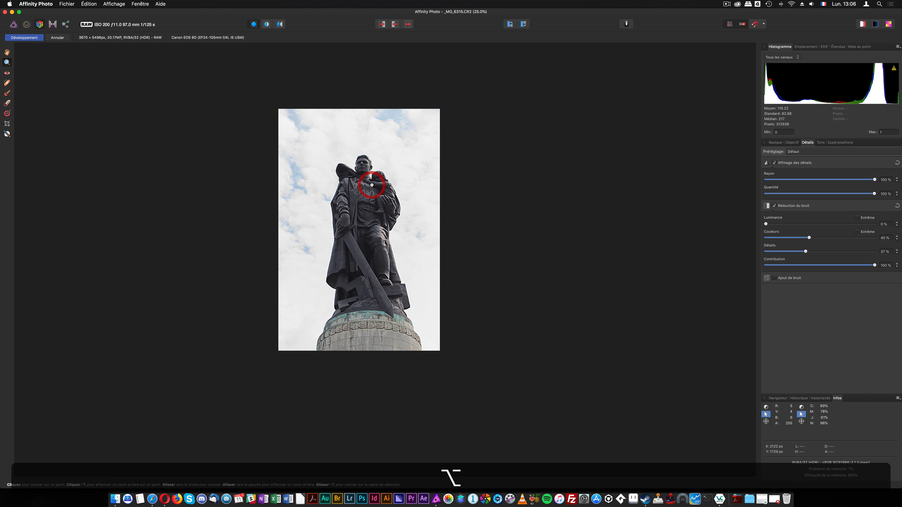
left_click(372, 186)
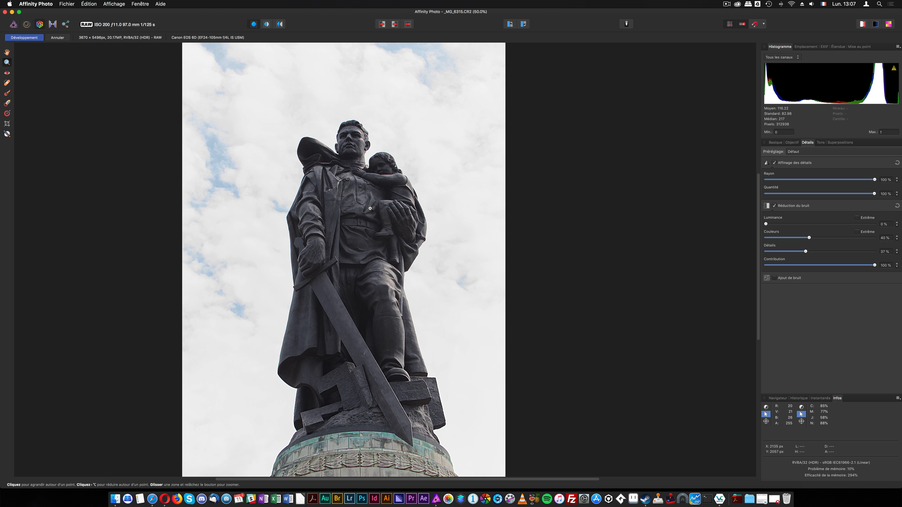
scroll(370, 209, "right", 2)
scroll(370, 209, "left", 4)
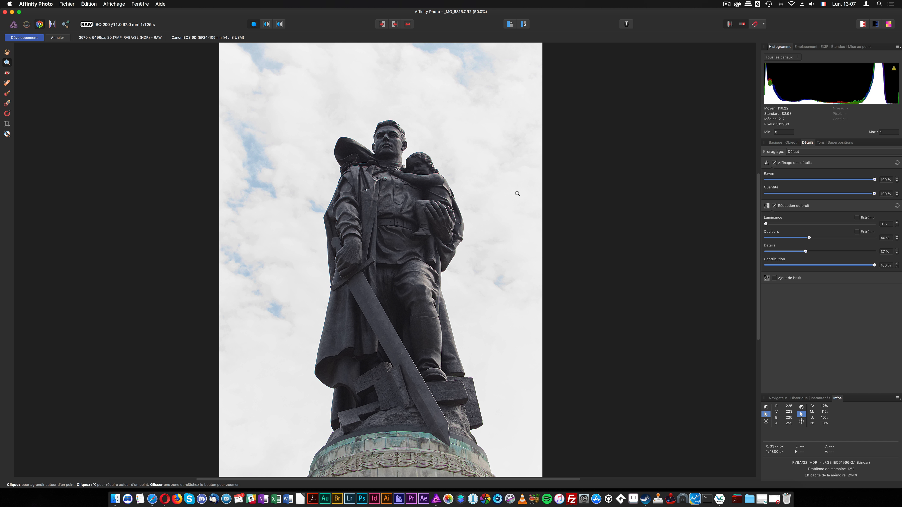
mouse_move(865, 194)
left_mouse_down()
mouse_move(754, 195)
mouse_move(882, 193)
left_mouse_up()
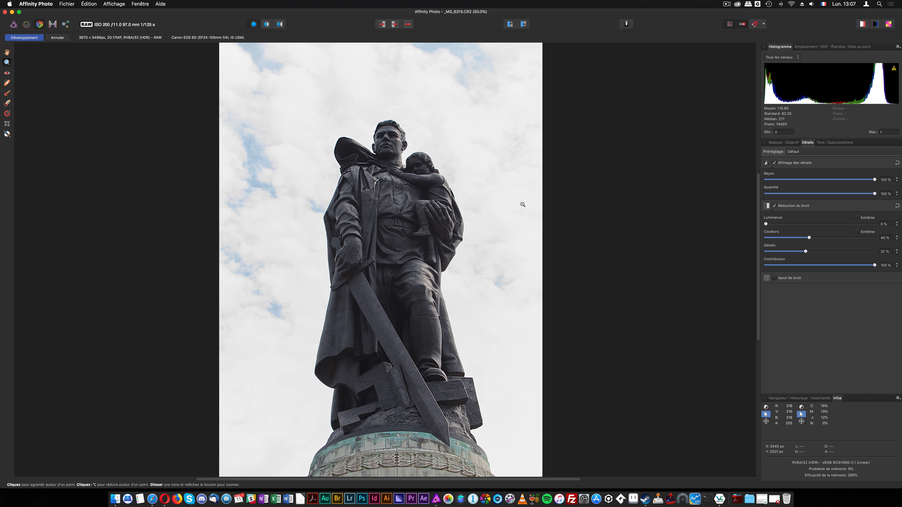
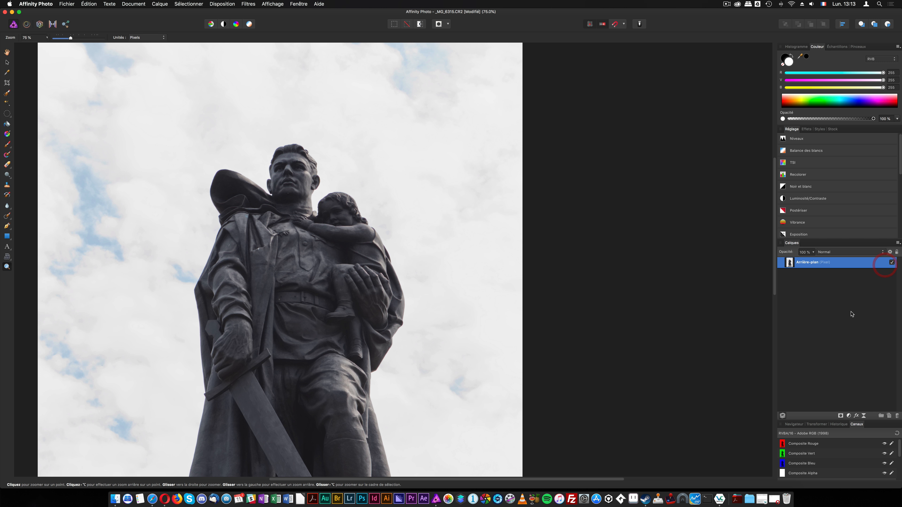
Duplicate the background pixel layer and view the available sharpening filters.
key("super+j")
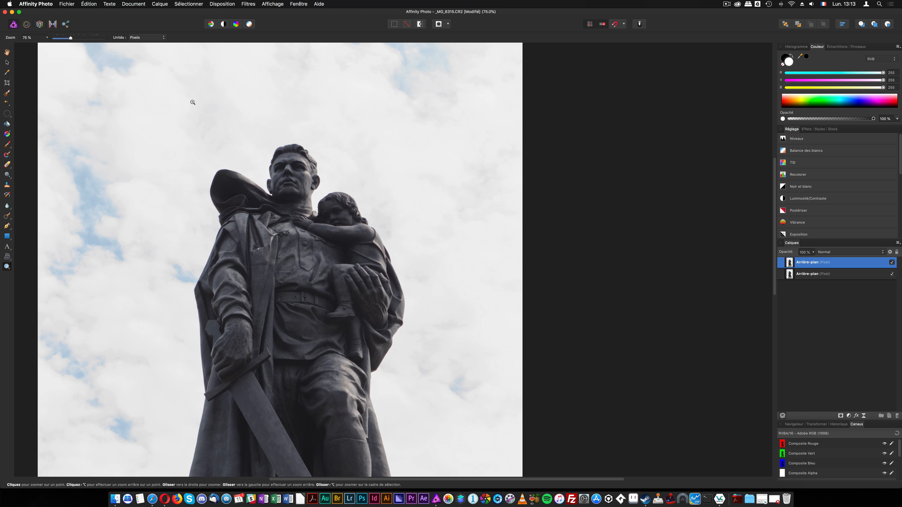
left_click(249, 4)
mouse_move(261, 19)
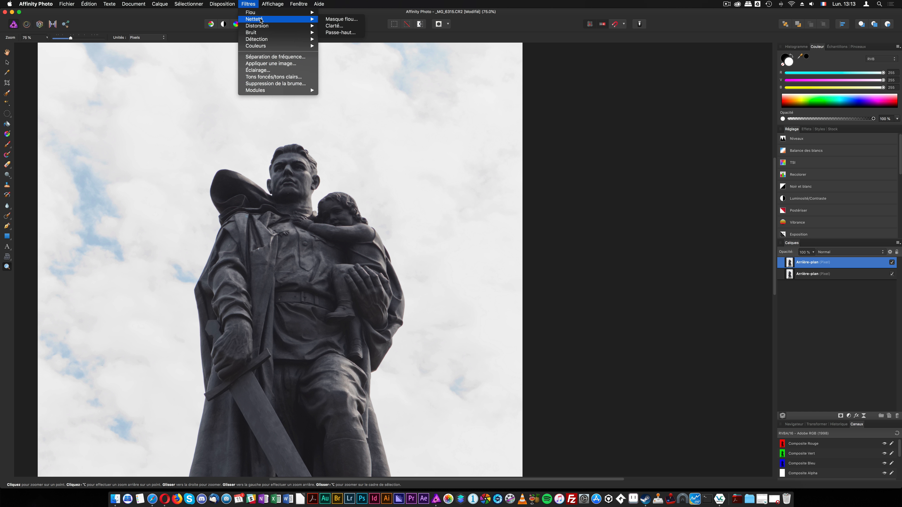
left_click(202, 11)
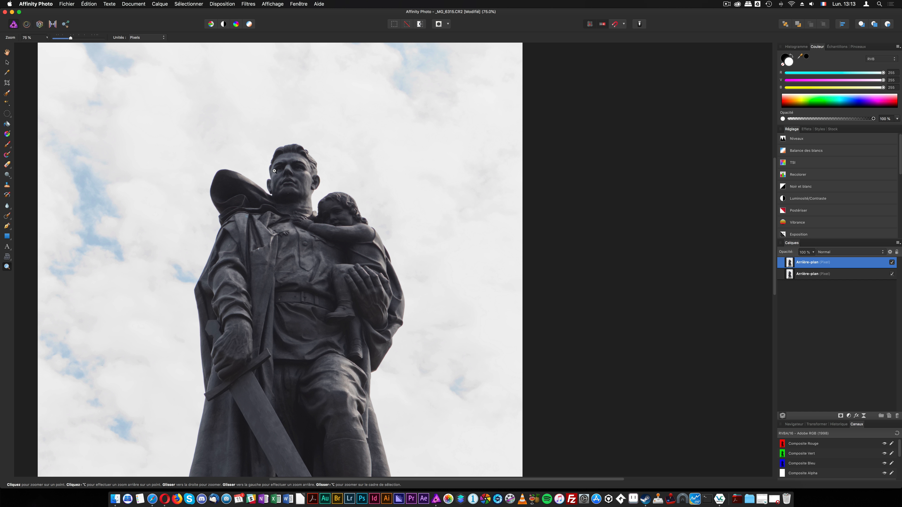
left_click(134, 4)
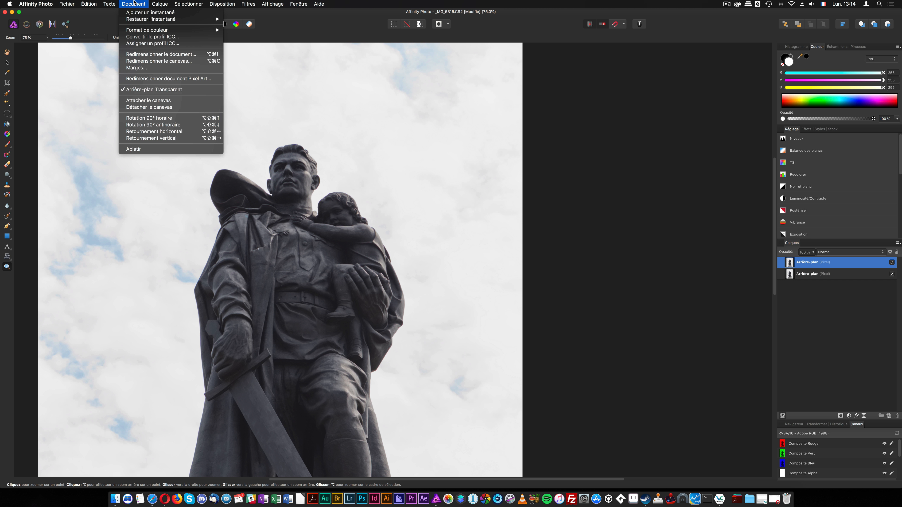
left_click(145, 55)
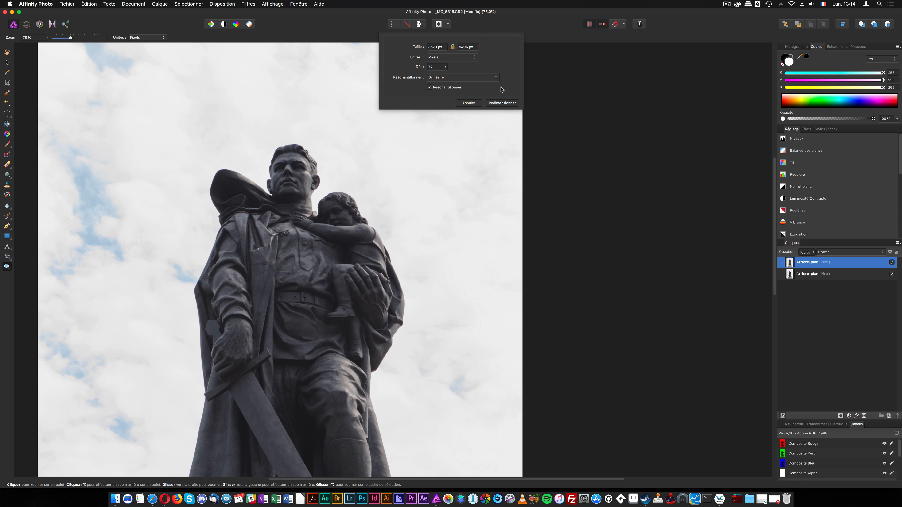
left_click(446, 48)
type("1500")
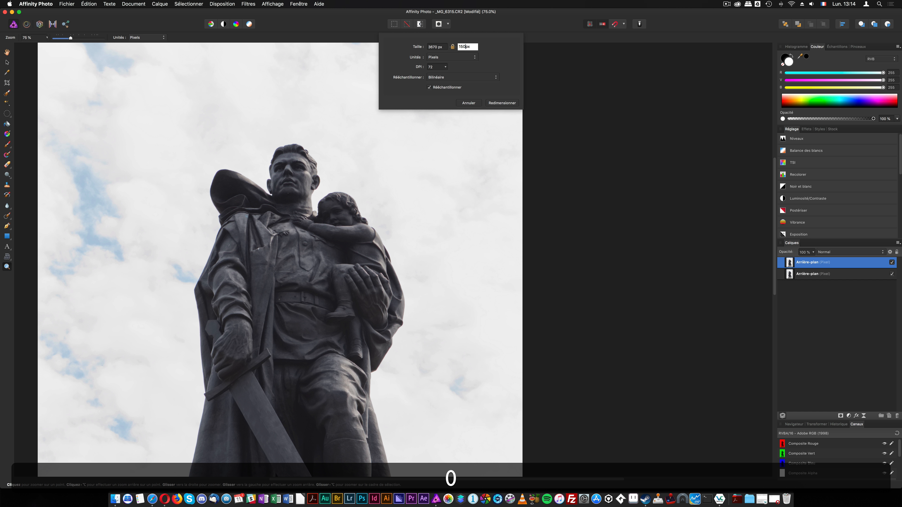
key("Tab")
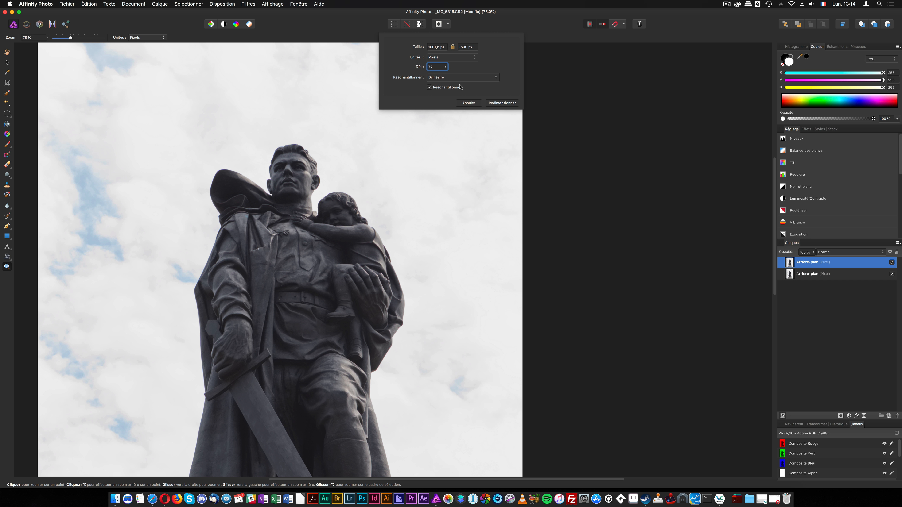
left_click(472, 102)
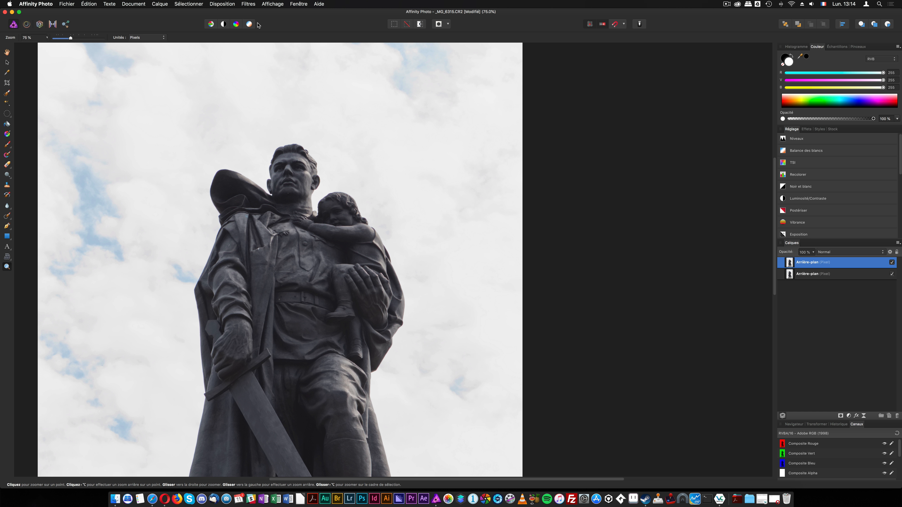
Apply a monochrome High Pass filter with a 1.5 px radius to the duplicated background layer.
left_click(248, 4)
mouse_move(252, 14)
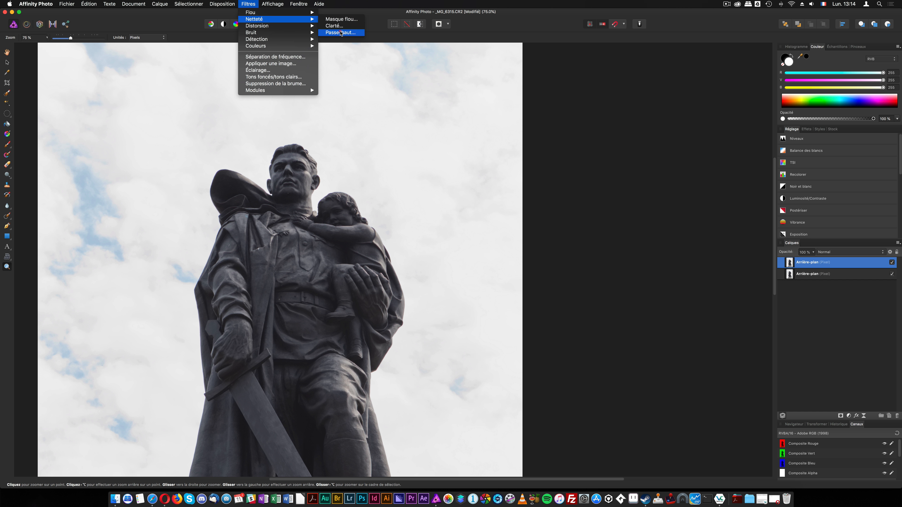
left_click(339, 35)
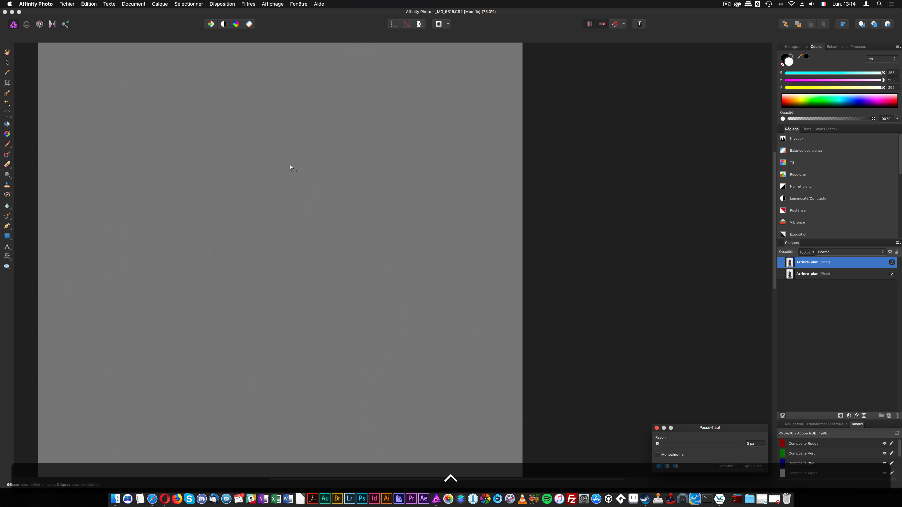
scroll(290, 204, "up", 10)
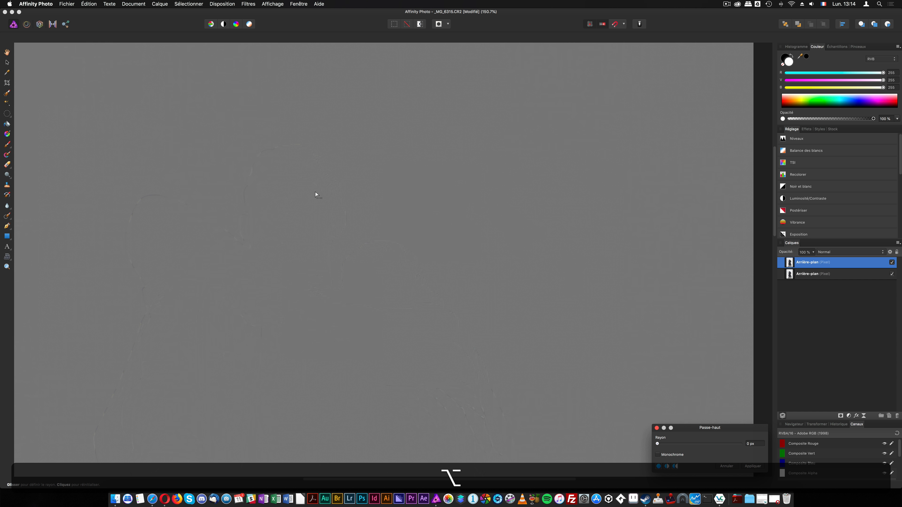
scroll(319, 195, "down", 3)
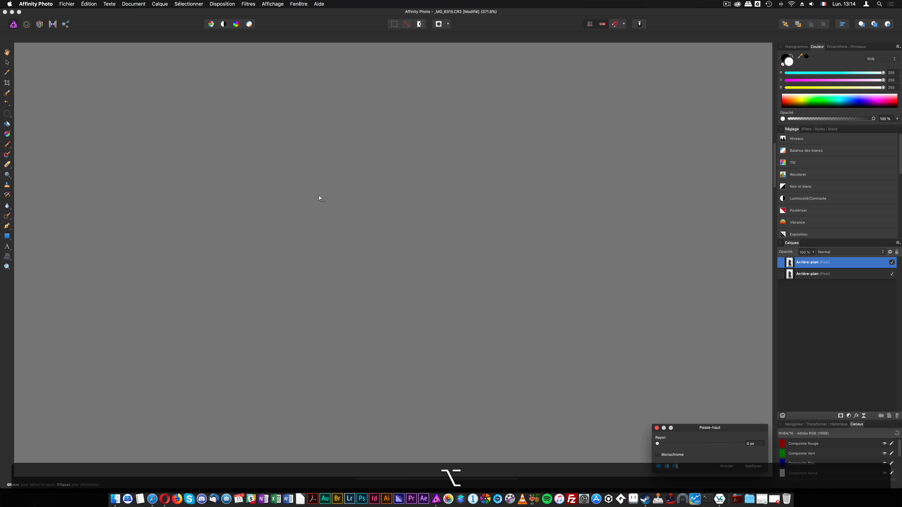
left_click(657, 455)
left_click_drag(657, 444, 676, 449)
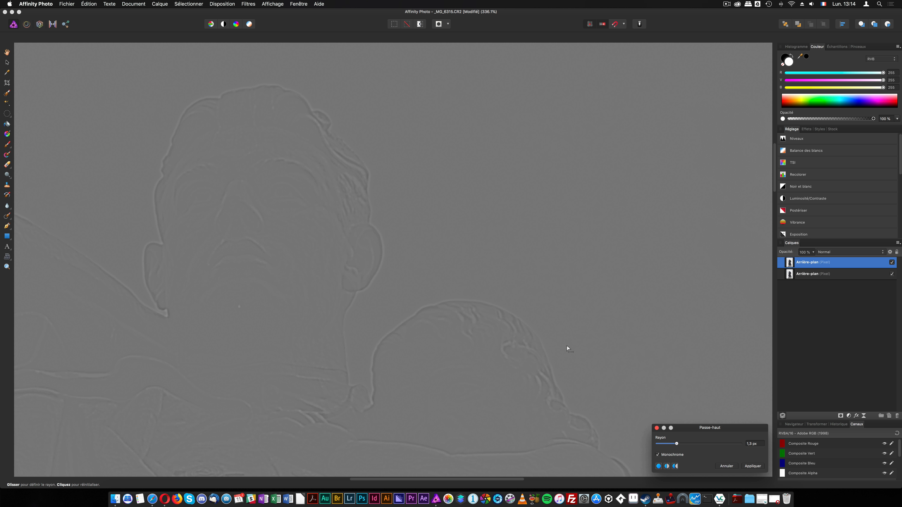
left_click(747, 465)
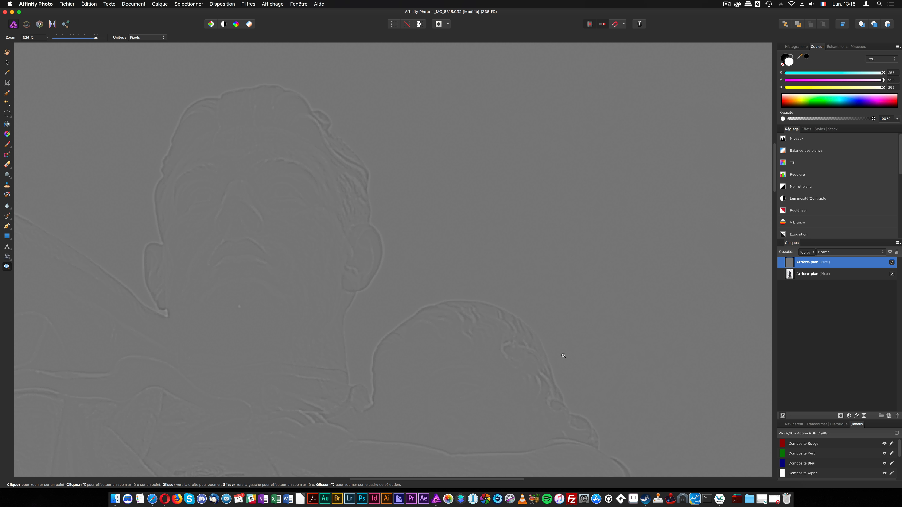
Set the blend mode of the High Pass layer to Linear Light (Lumière linéaire).
scroll(549, 351, "left", 5)
scroll(547, 350, "left", 4)
left_click(847, 252)
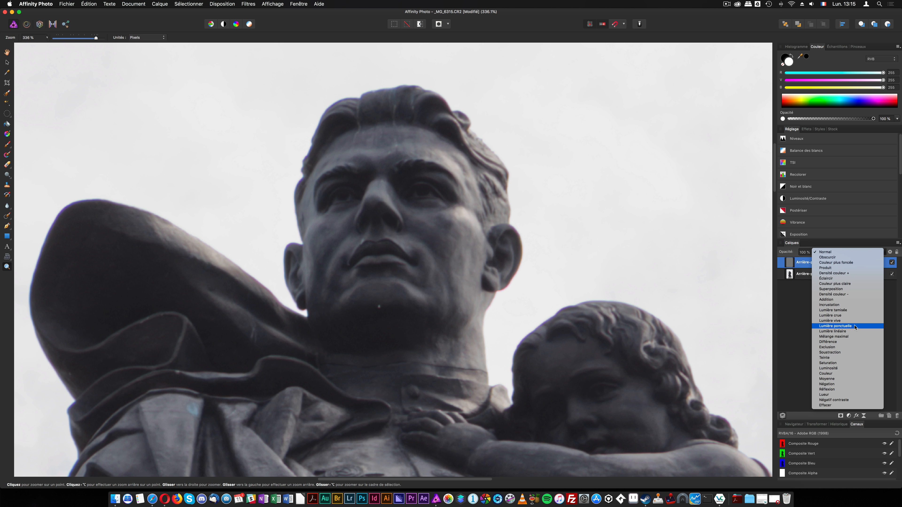
left_click(854, 331)
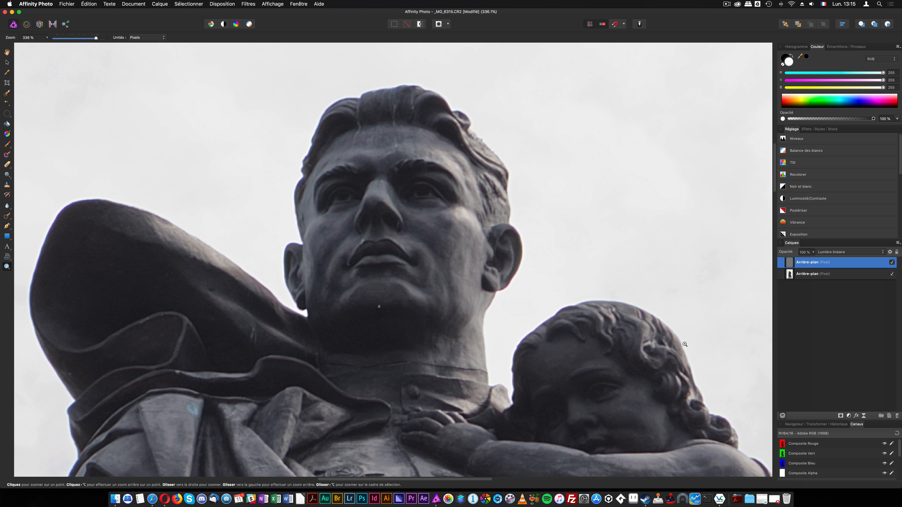
Compare the two heads and the chest with and without the High Pass layer by toggling its visibility.
left_click(892, 263)
left_click(892, 263)
left_click(892, 263)
left_click(892, 262)
left_click(892, 263)
left_click(892, 263)
left_click(892, 262)
left_click(892, 263)
left_click(892, 263)
left_click(893, 263)
scroll(358, 265, "down", 5)
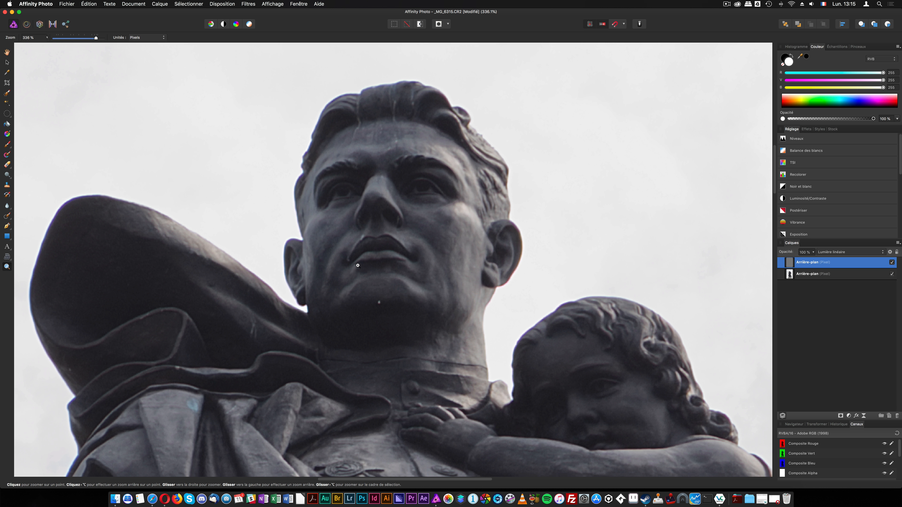
scroll(357, 266, "down", 3)
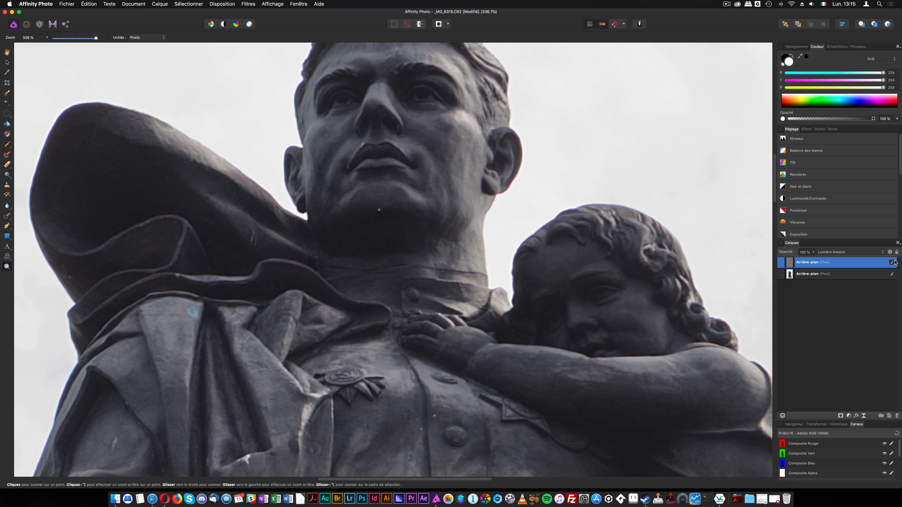
scroll(516, 348, "up", 1)
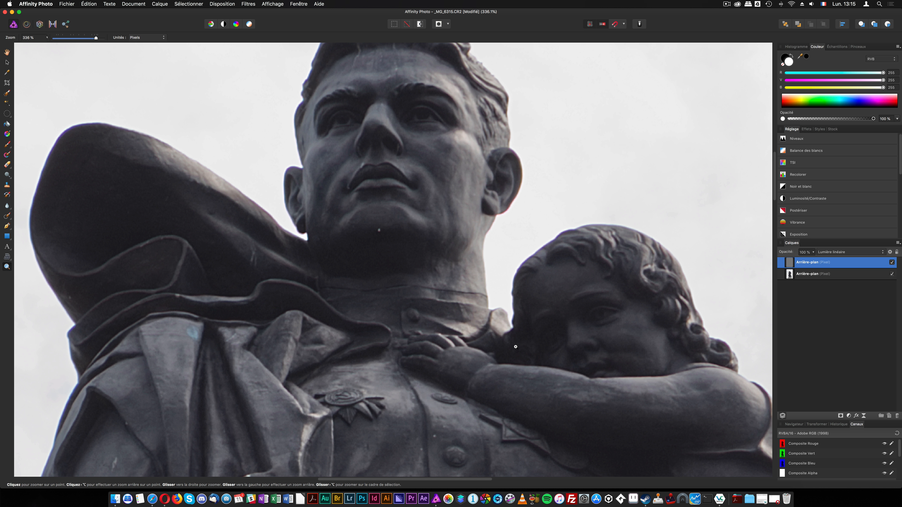
Add a mask to the High Pass layer and select the mask for painting with the Paint Brush.
left_click(841, 416)
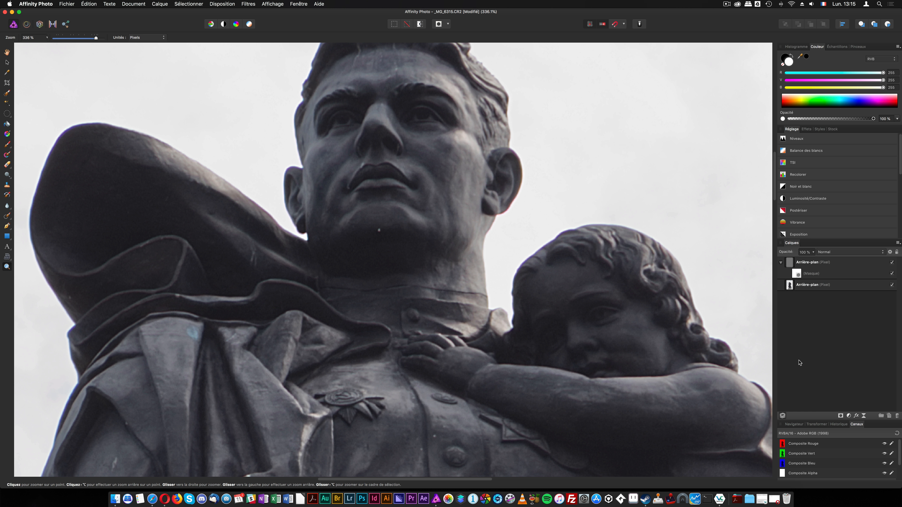
left_click(811, 274)
left_click(791, 56)
key("b")
key("x")
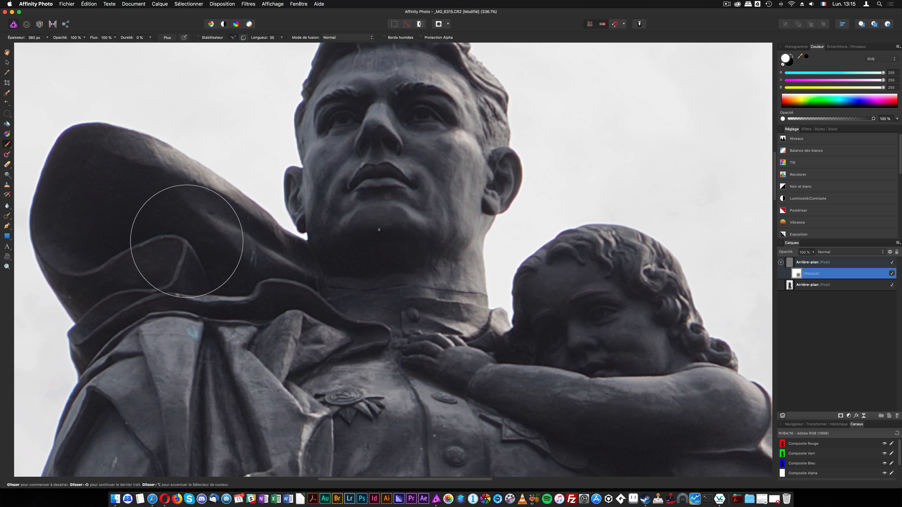
Set the brush width to 260 px and make black the painting colour.
left_click(48, 38)
left_click(48, 39)
left_click(47, 39)
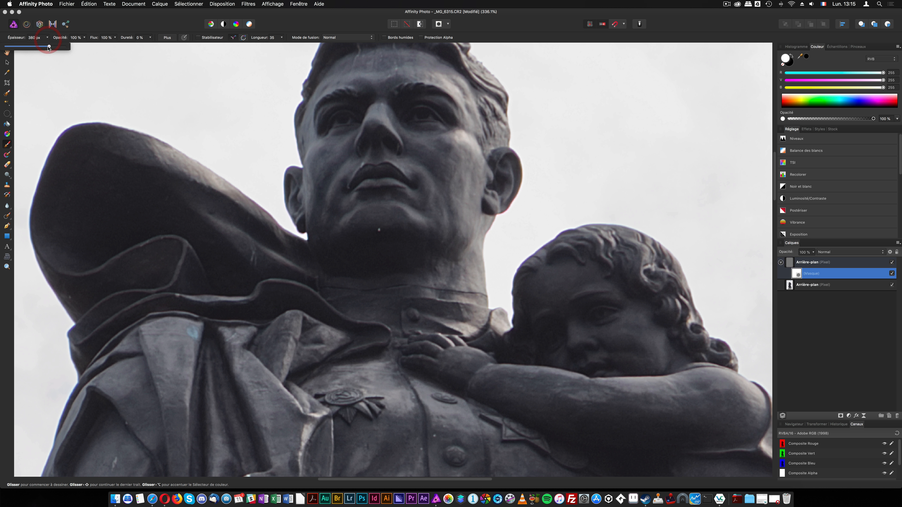
left_click_drag(49, 47, 39, 47)
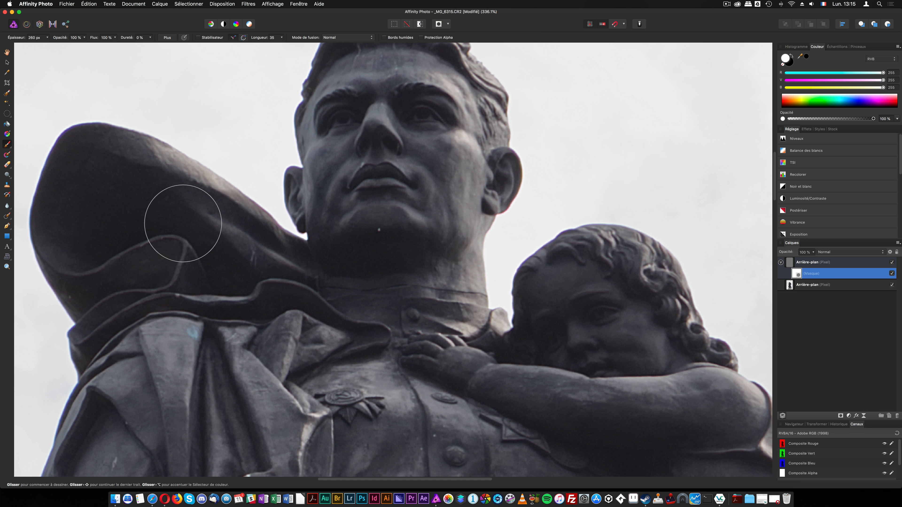
left_click(792, 55)
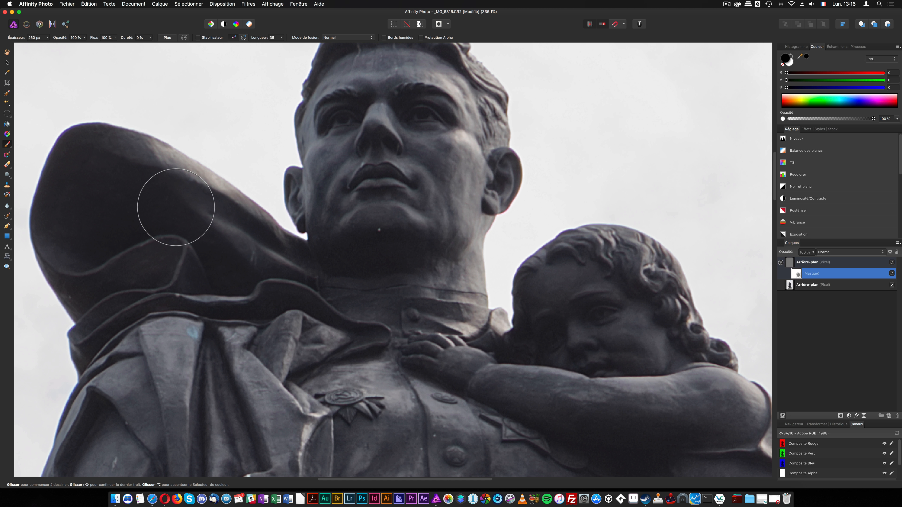
Examine the sharpened statue close up, from the chest and belt down to the sword, boot and stone blocks, and back up.
scroll(440, 213, "up", 1)
scroll(462, 270, "down", 1)
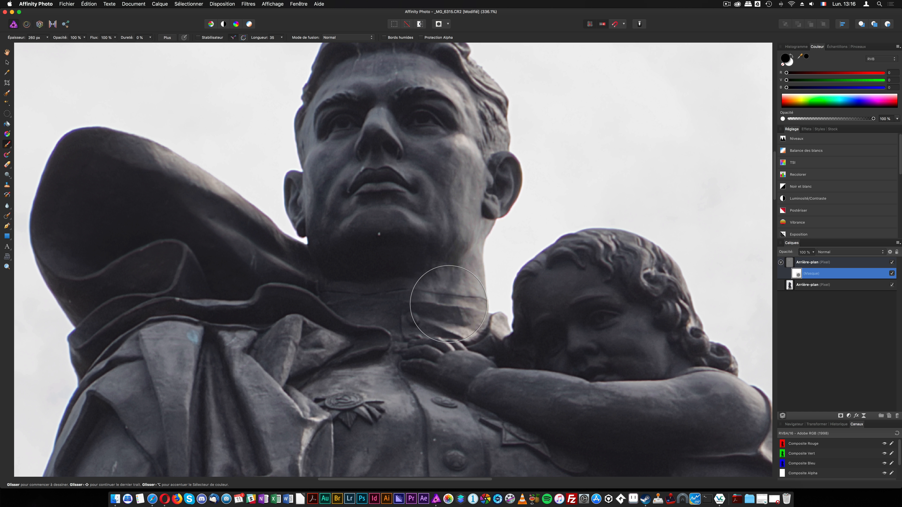
scroll(448, 303, "down", 14)
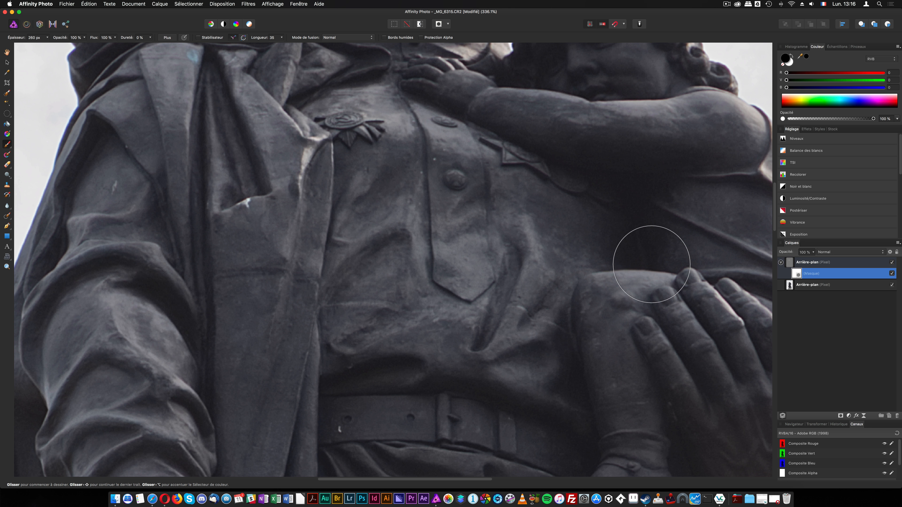
scroll(382, 362, "down", 10)
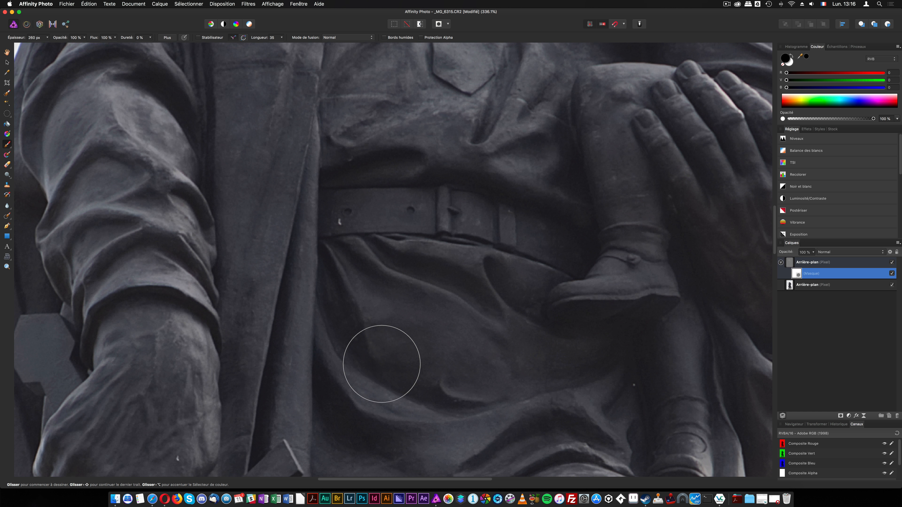
scroll(382, 362, "down", 20)
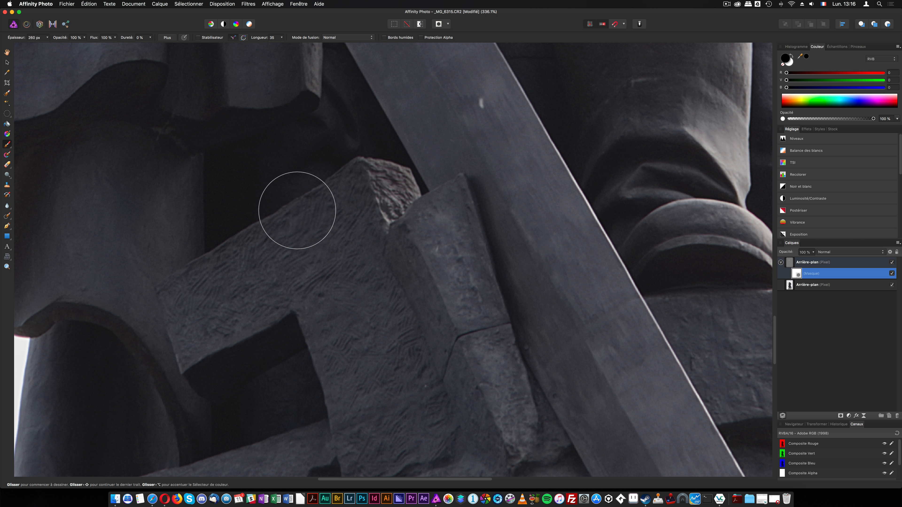
left_click_drag(105, 151, 294, 185)
mouse_move(657, 167)
left_mouse_down()
mouse_move(412, 242)
mouse_move(185, 169)
left_mouse_up()
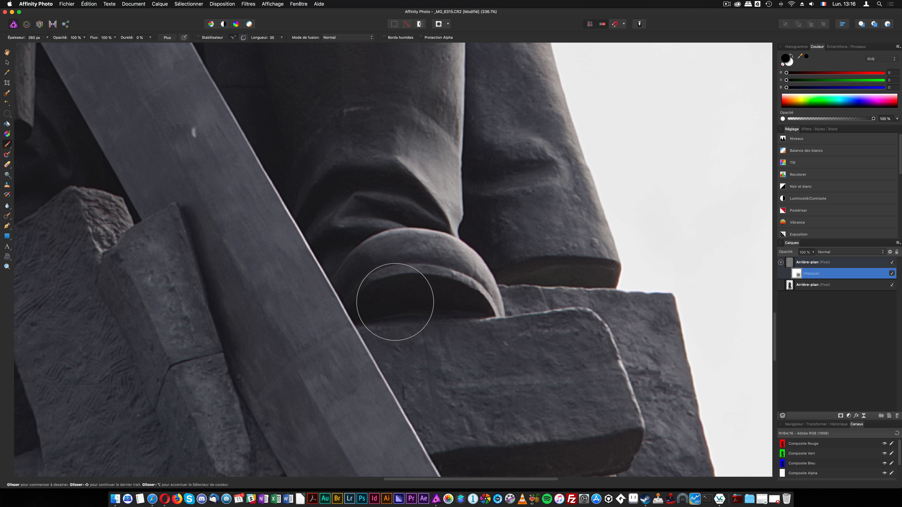
mouse_move(382, 193)
left_mouse_down()
mouse_move(430, 356)
mouse_move(444, 466)
left_mouse_up()
left_click_drag(449, 245, 444, 449)
left_click_drag(495, 238, 507, 440)
left_click_drag(521, 265, 548, 429)
View the whole sharpened statue and its pedestal at 50% zoom.
key("z")
left_click(306, 227, "alt")
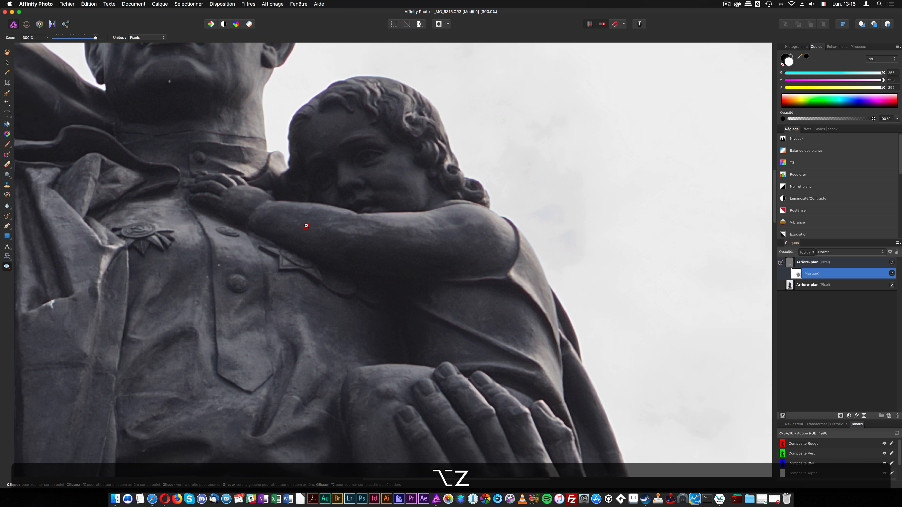
left_click(306, 225, "alt")
left_click(306, 225, "alt")
left_click(306, 224, "alt")
left_click(305, 256, "alt")
left_click(306, 257, "alt")
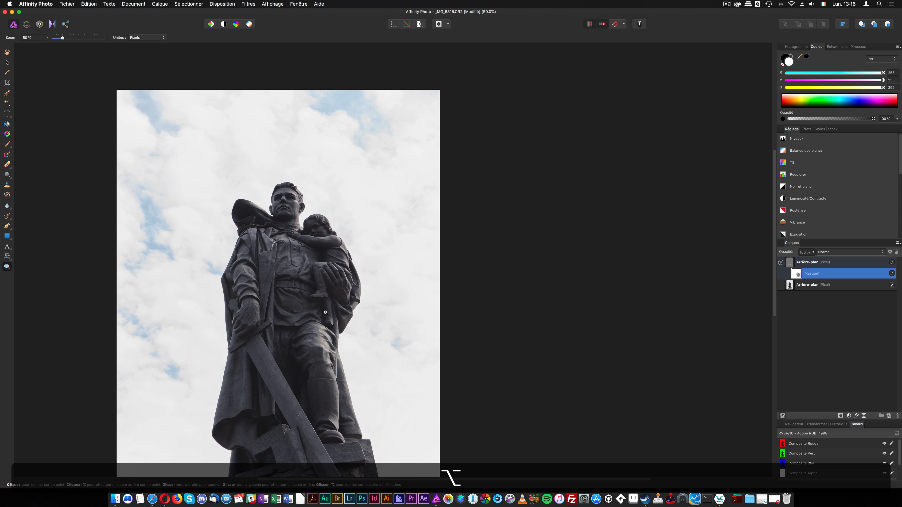
scroll(327, 309, "down", 5)
scroll(327, 307, "up", 1)
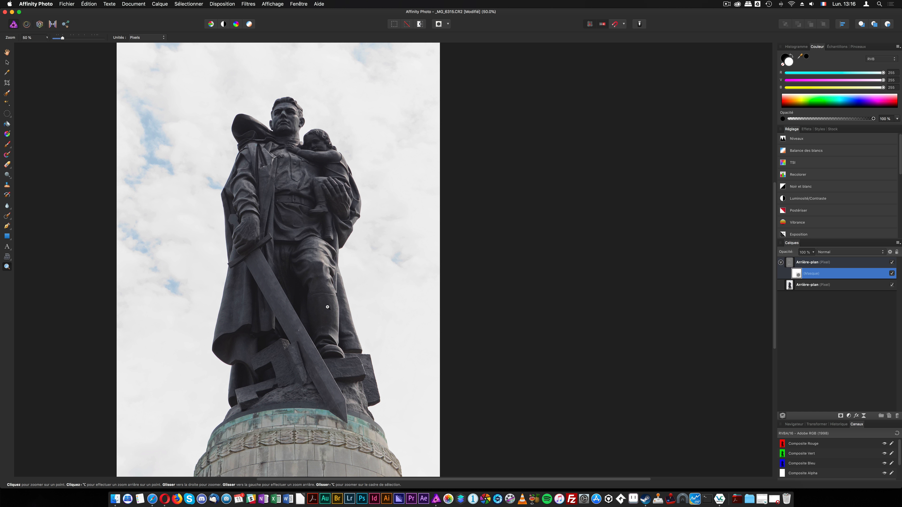